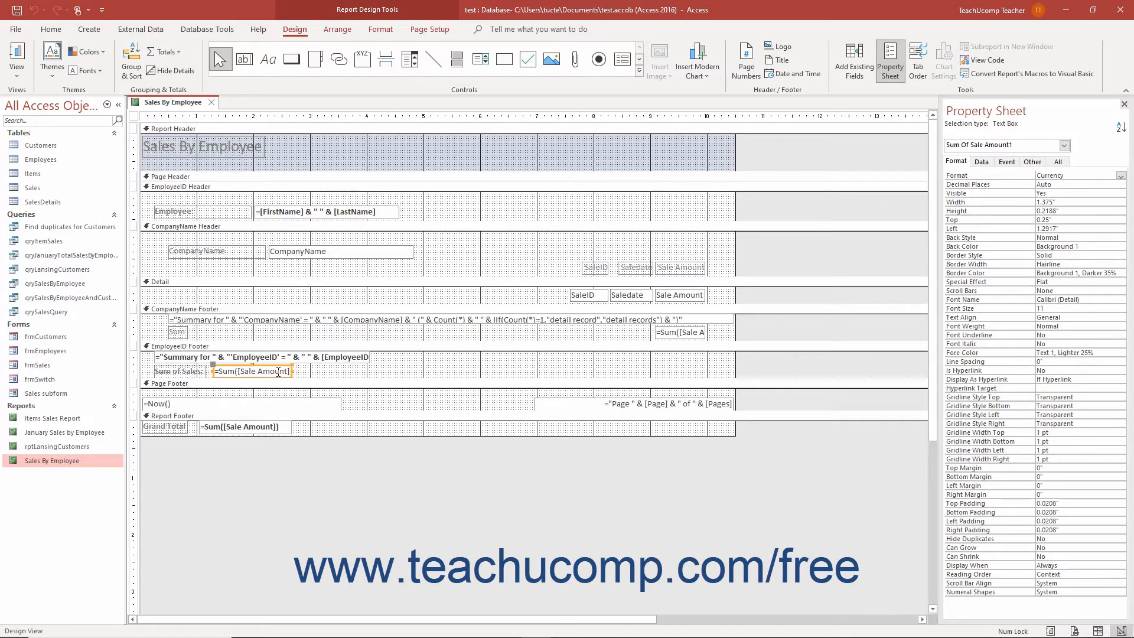
Draw a new unbound text box in the EmployeeID Footer to the right of the Sum of Sales total, then select it.
left_click(251, 62)
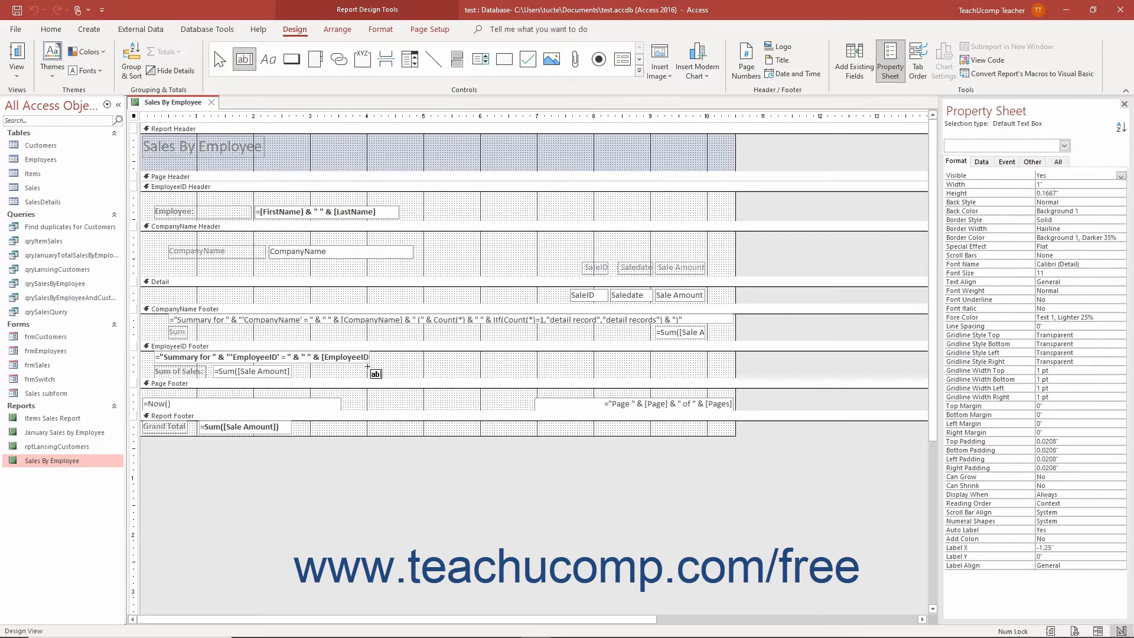
left_click_drag(368, 366, 481, 381)
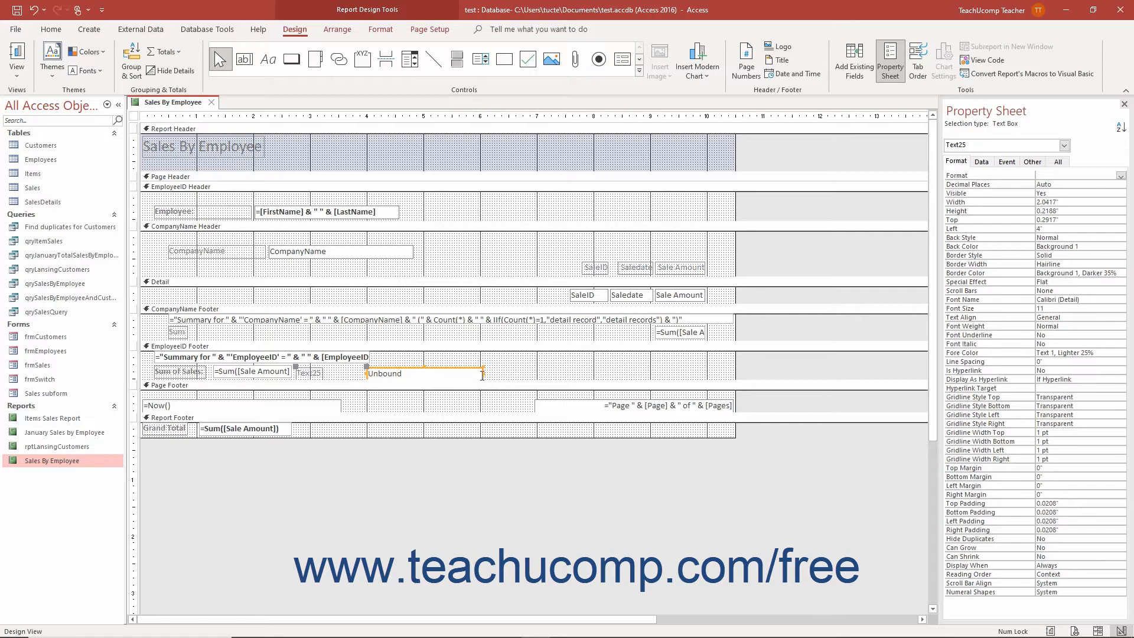
left_click(451, 353)
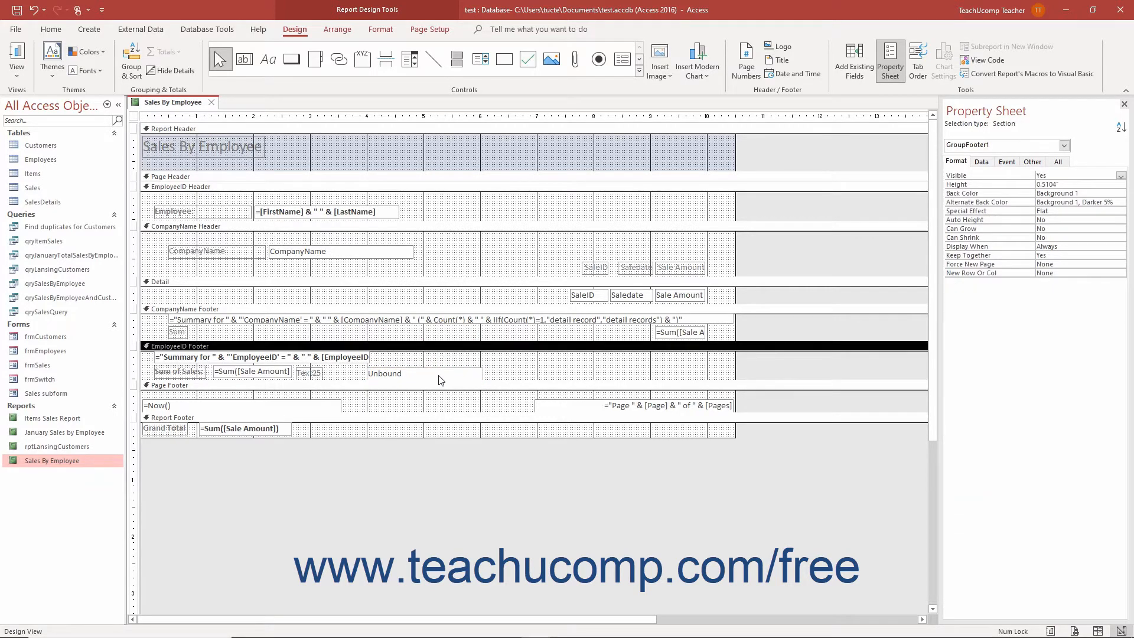
left_click(440, 376)
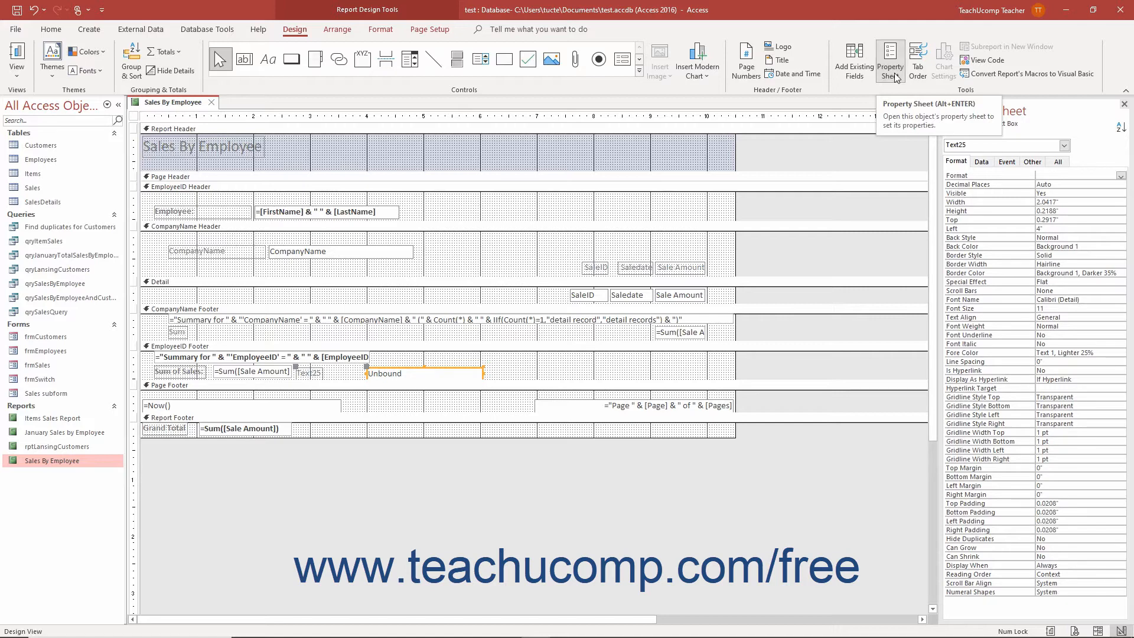
Set the new text box's Control Source to =Avg([Sale Amount]) using the Expression Builder.
left_click(991, 163)
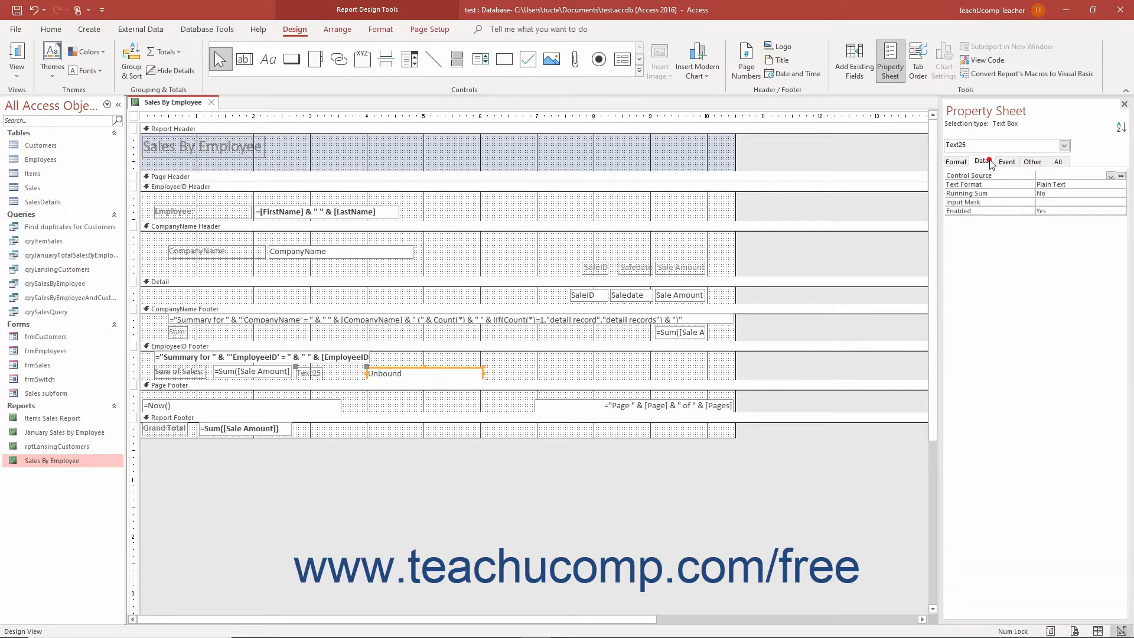
left_click(1047, 173)
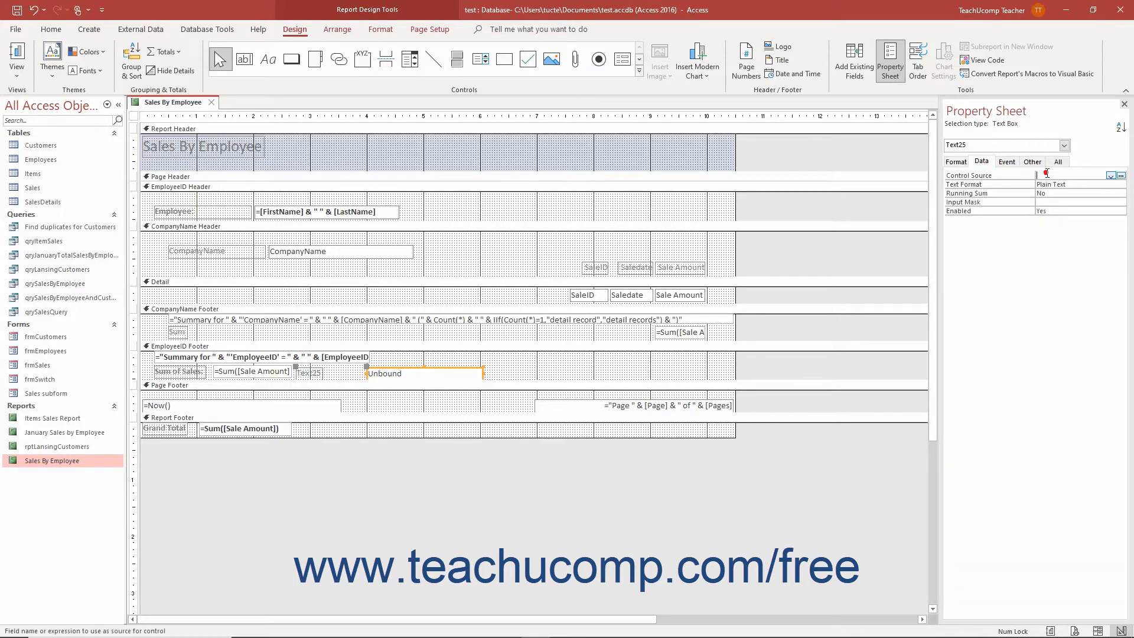
left_click(1120, 177)
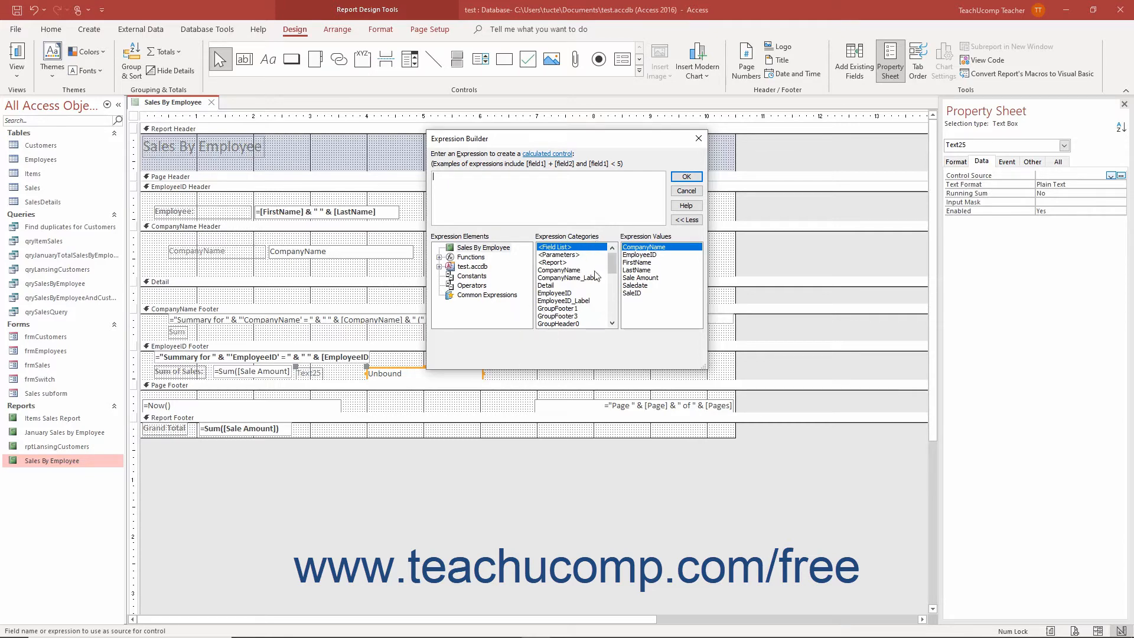
type("=Av")
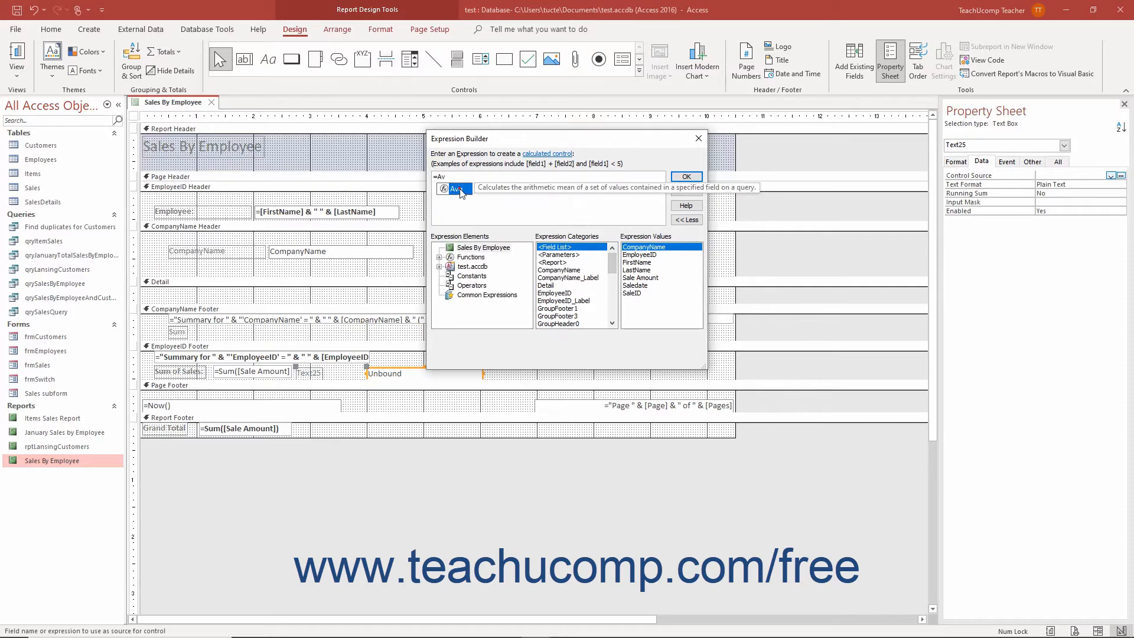
double_click(460, 190)
type("[Sale A")
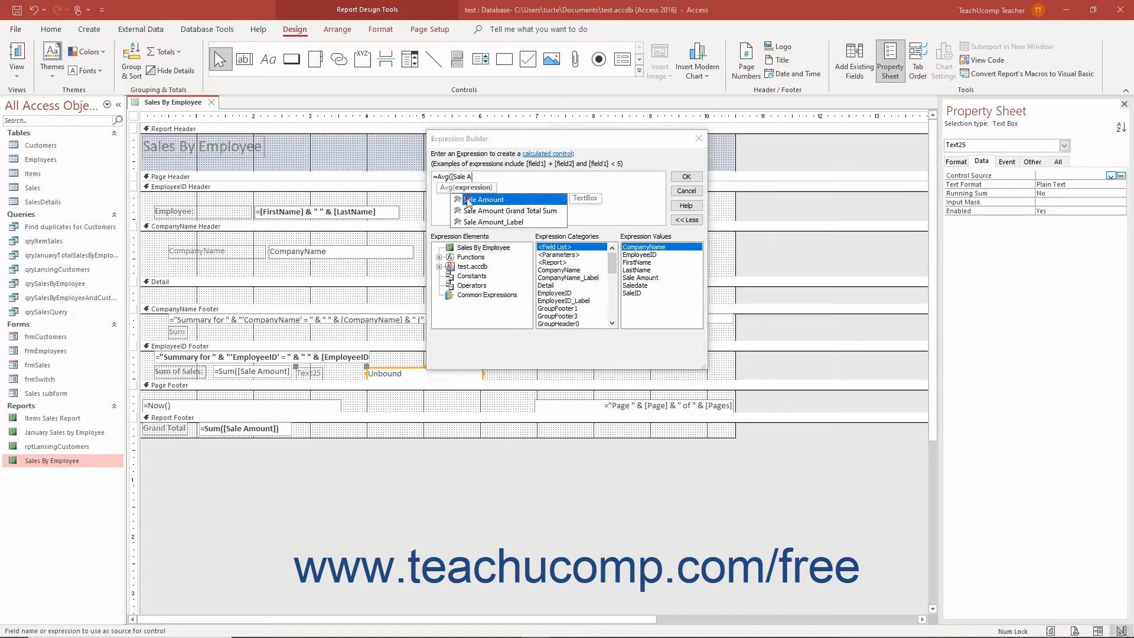
double_click(466, 199)
type(")")
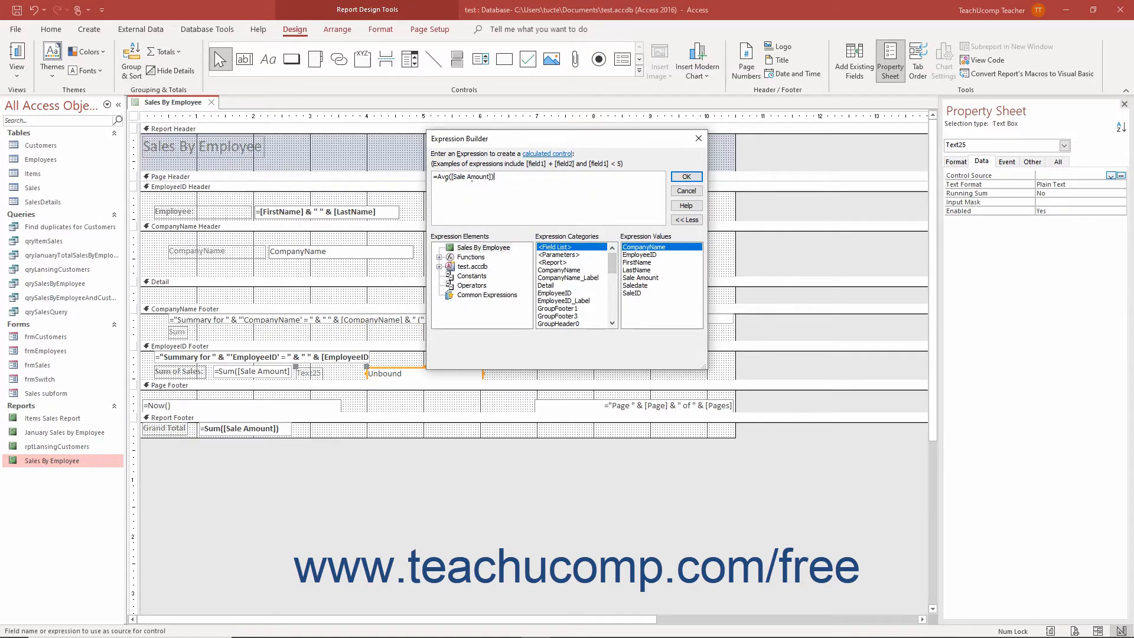
left_click(678, 180)
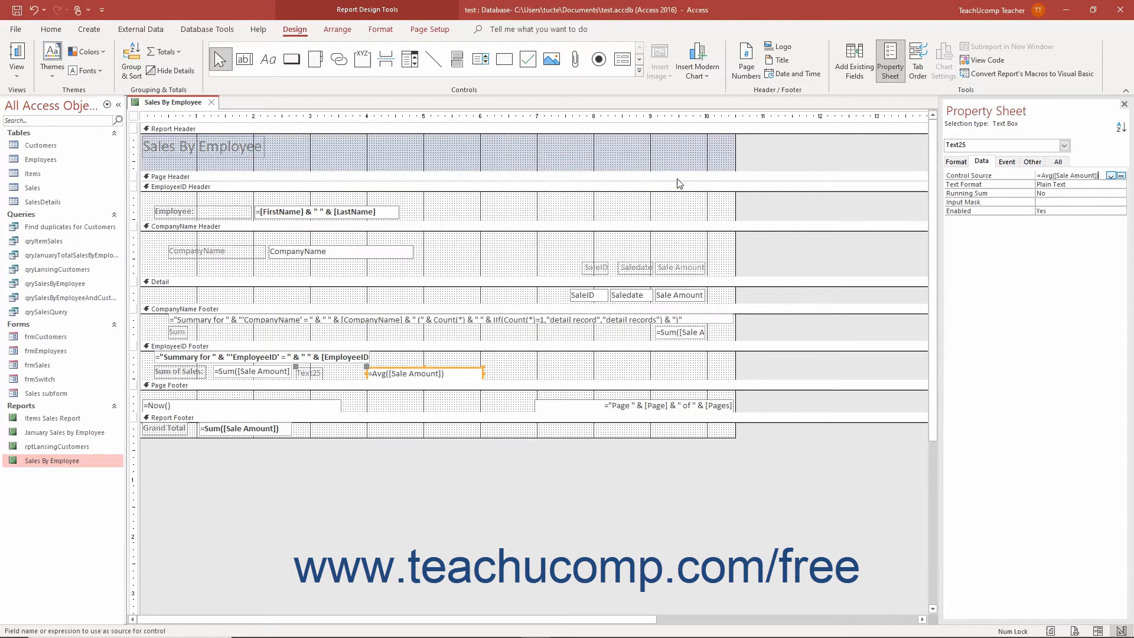
Line up the average text box with its attached label, and change the label's text to Average Sale:.
left_click(432, 370)
left_click_drag(433, 370, 434, 367)
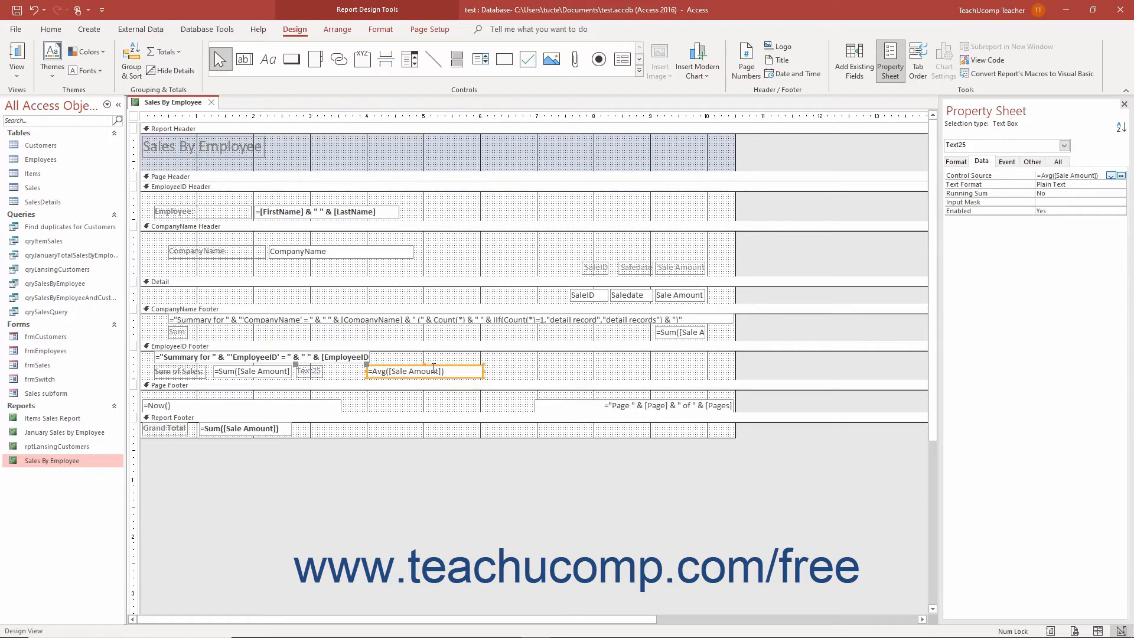
left_click(317, 372)
left_click(319, 372)
left_click_drag(322, 372, 298, 368)
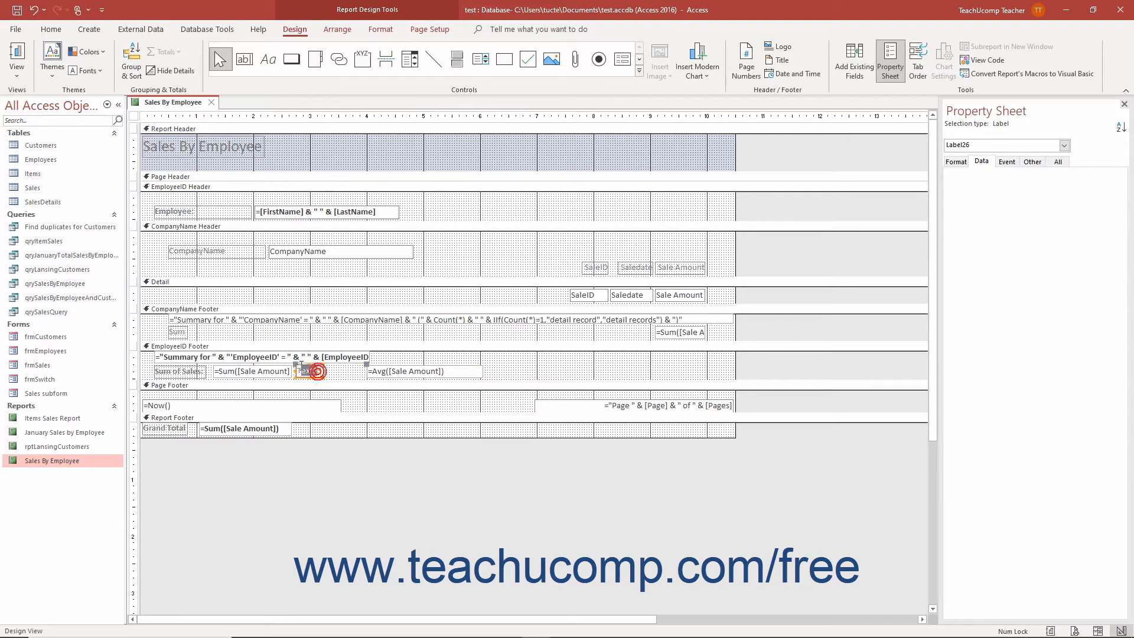
key("Delete")
type("Average Sale:")
left_click(354, 375)
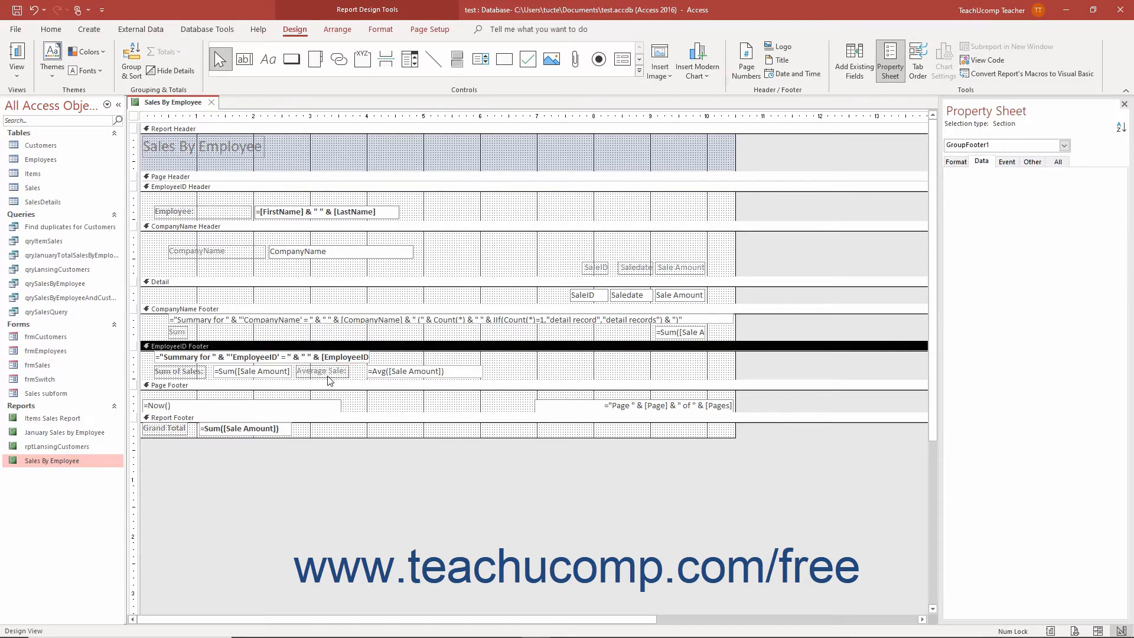
left_click(326, 376)
left_click(302, 369)
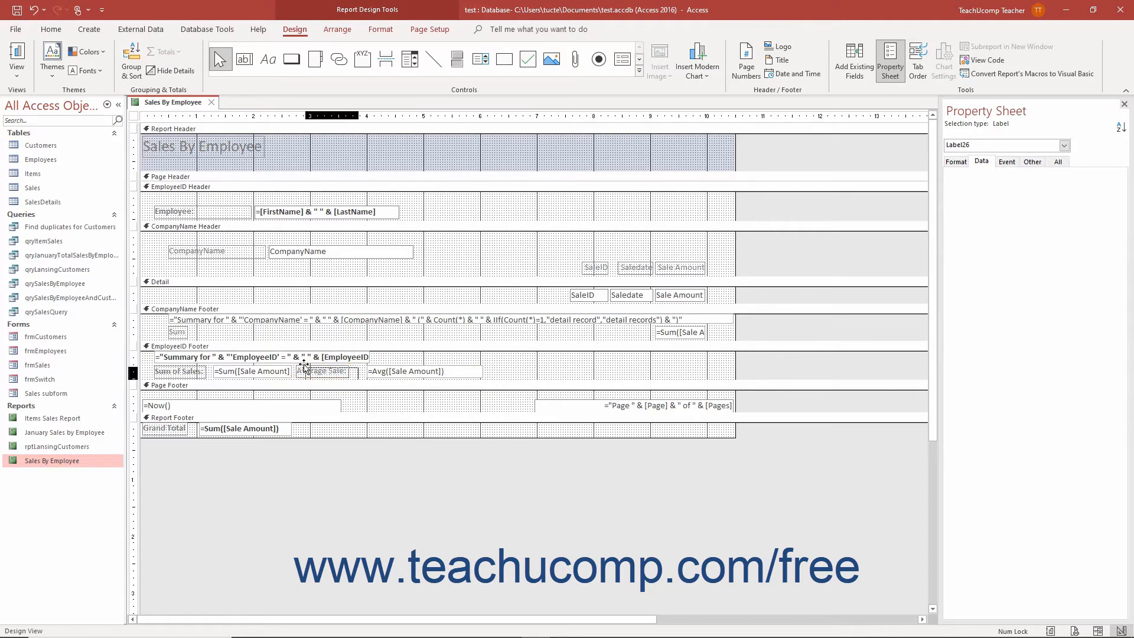
left_click_drag(309, 362, 310, 362)
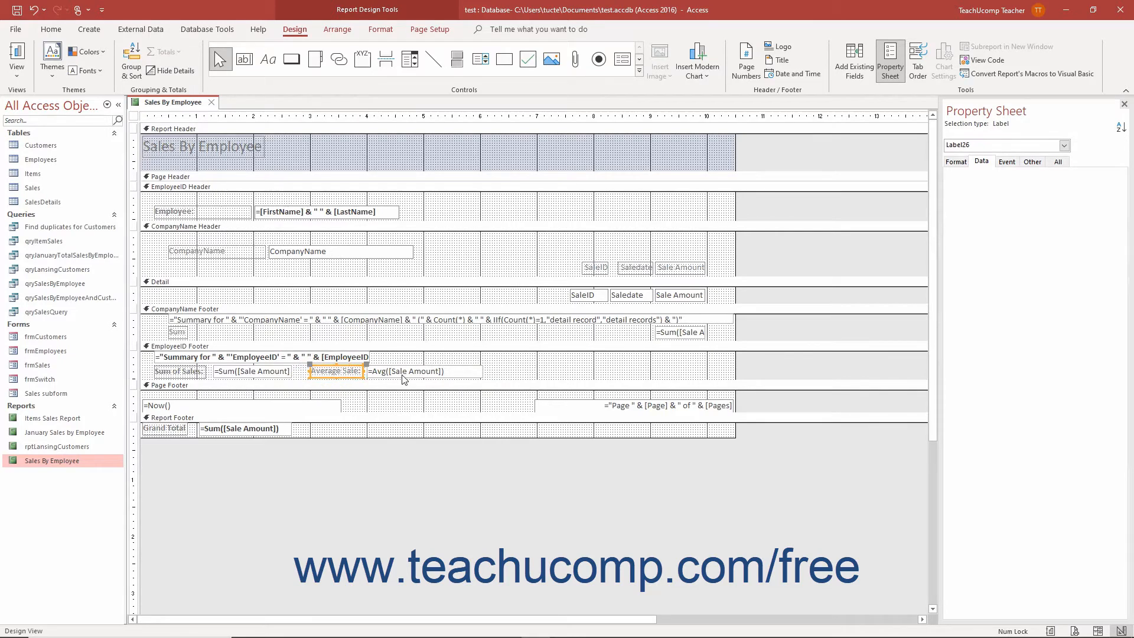
Preview the report in Report View, then return to Design View.
left_click(27, 80)
left_click(56, 100)
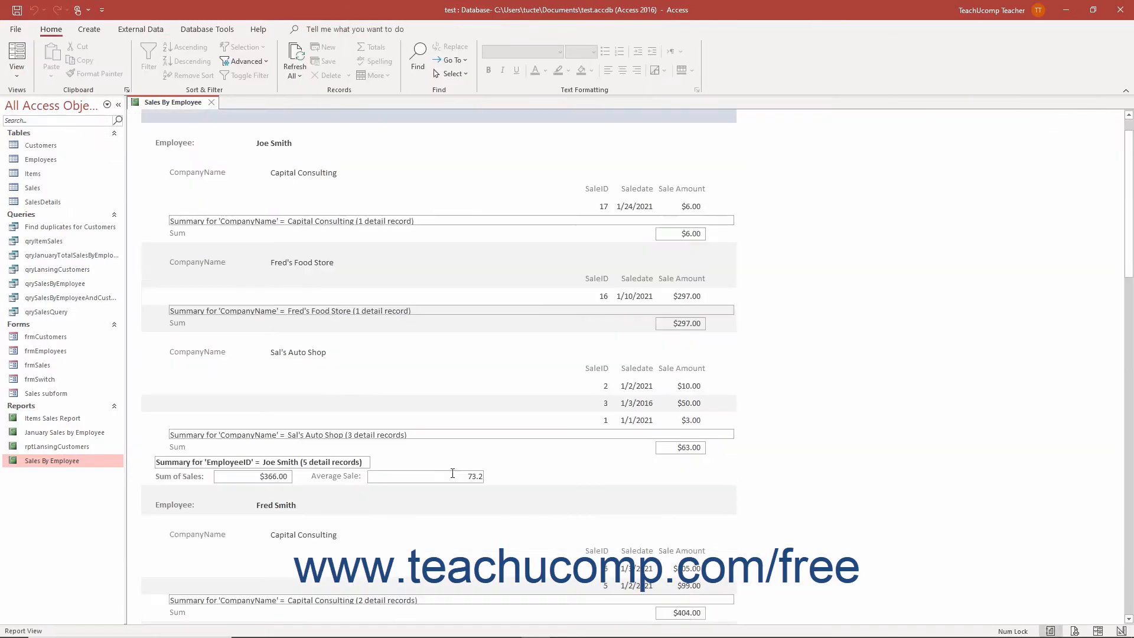
left_click(18, 72)
left_click(58, 185)
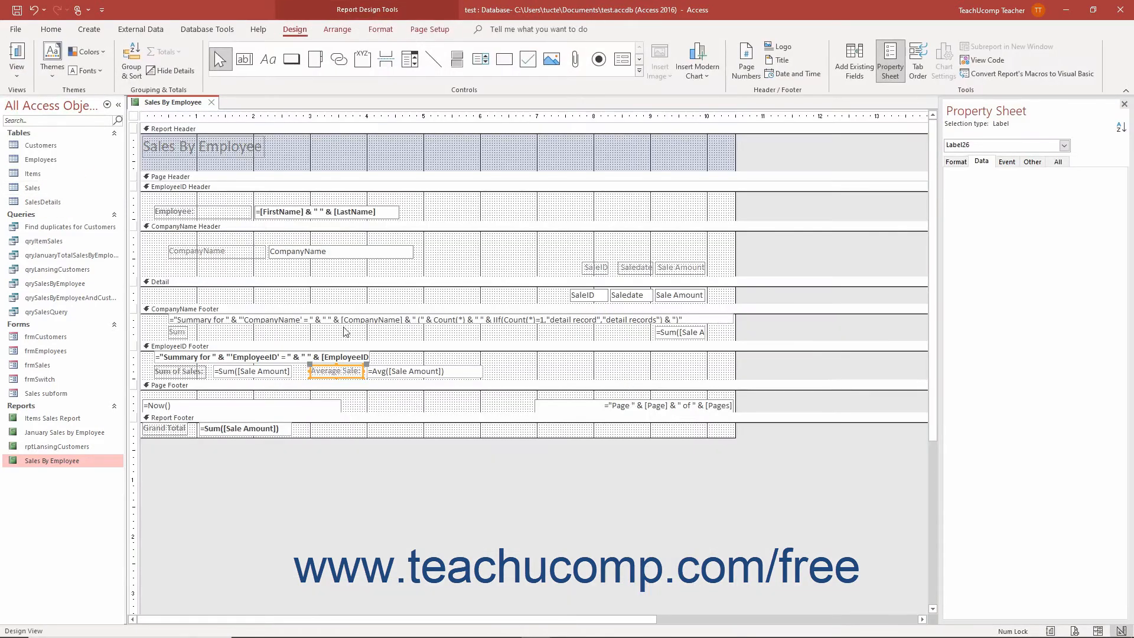
Set the average text box's Format property to Currency and save the report.
left_click(405, 372)
left_click(956, 162)
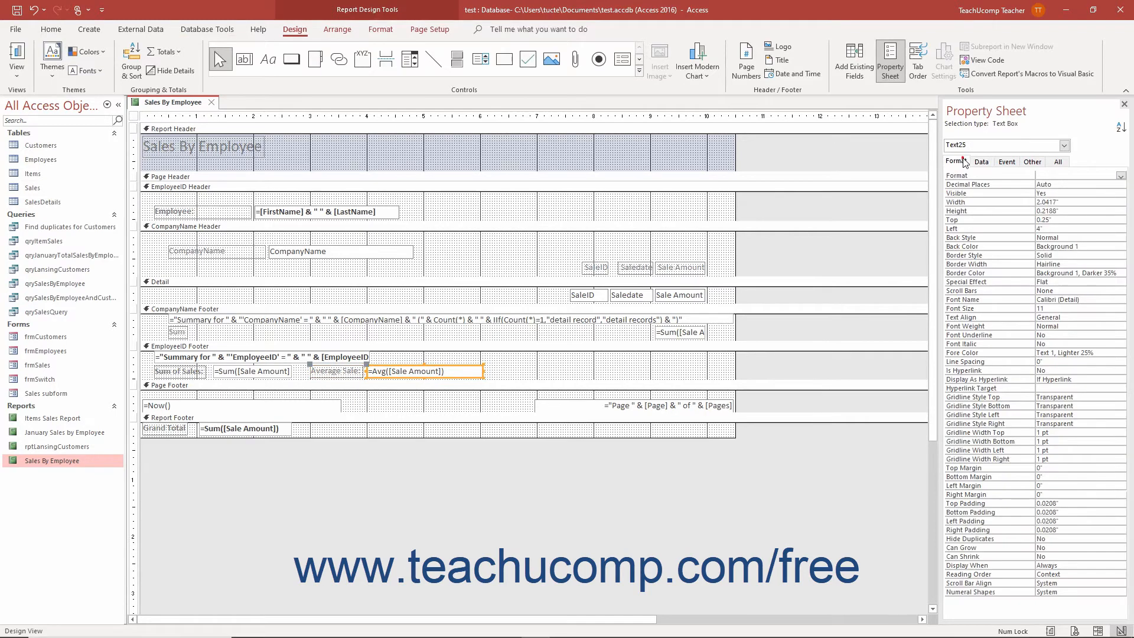
left_click(1121, 175)
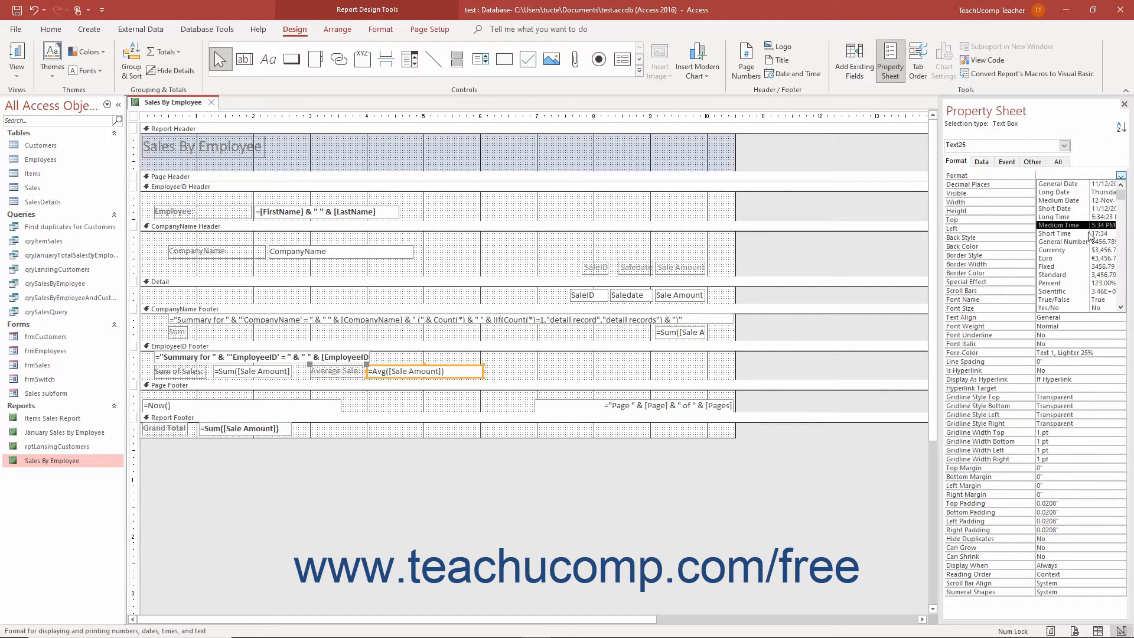
left_click(1089, 251)
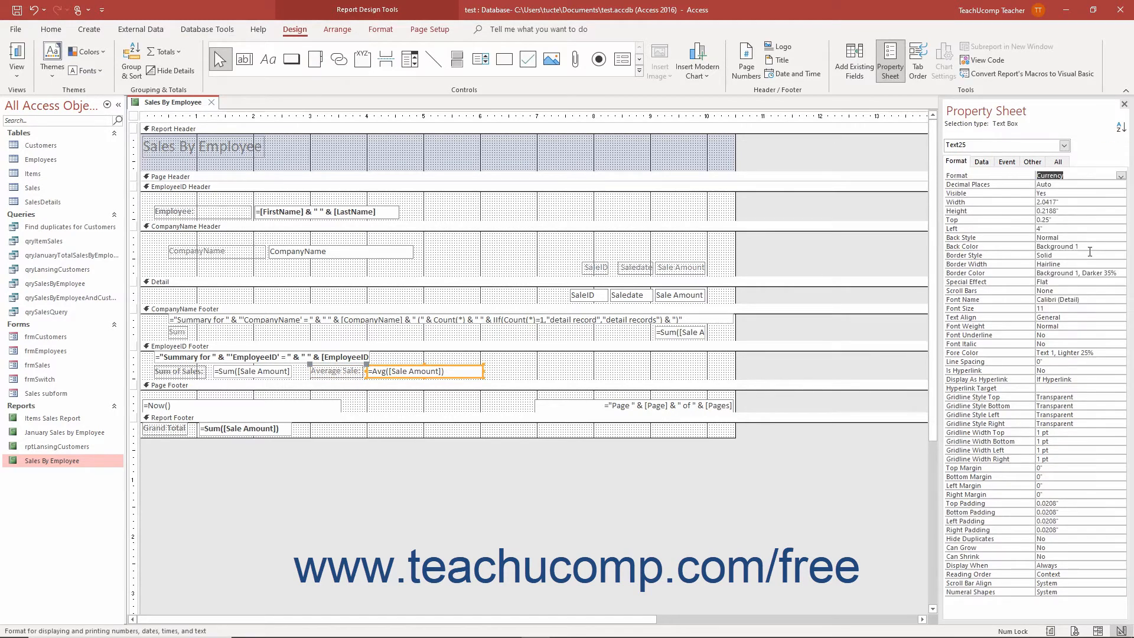
left_click(17, 11)
Preview the report in Report View again, then switch back to Design View.
left_click(13, 50)
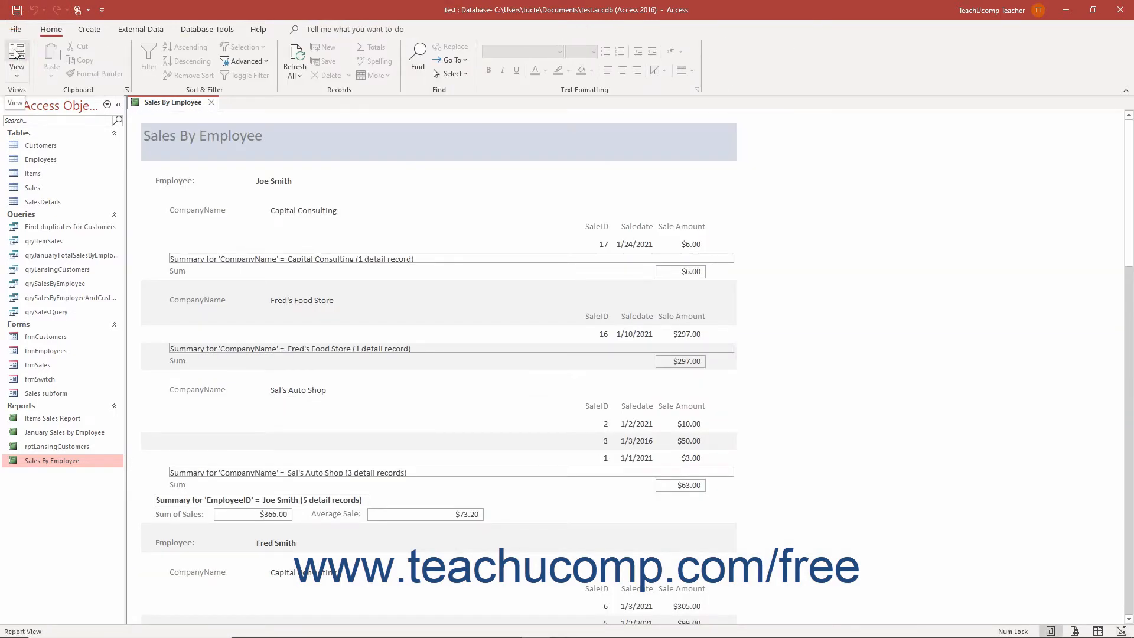
left_click(16, 72)
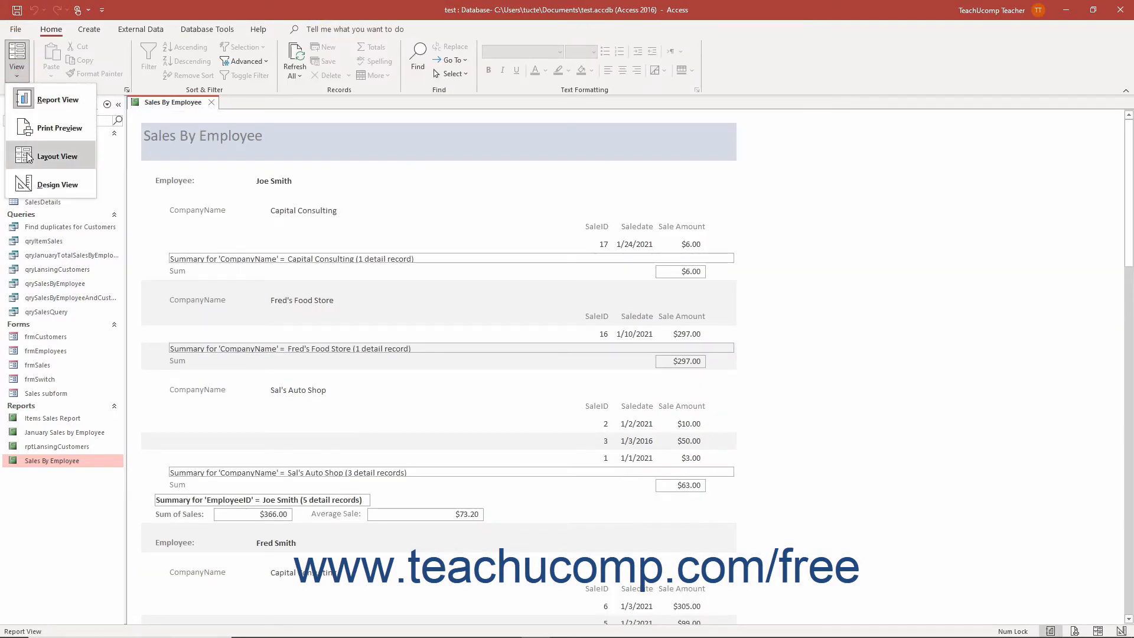
left_click(35, 185)
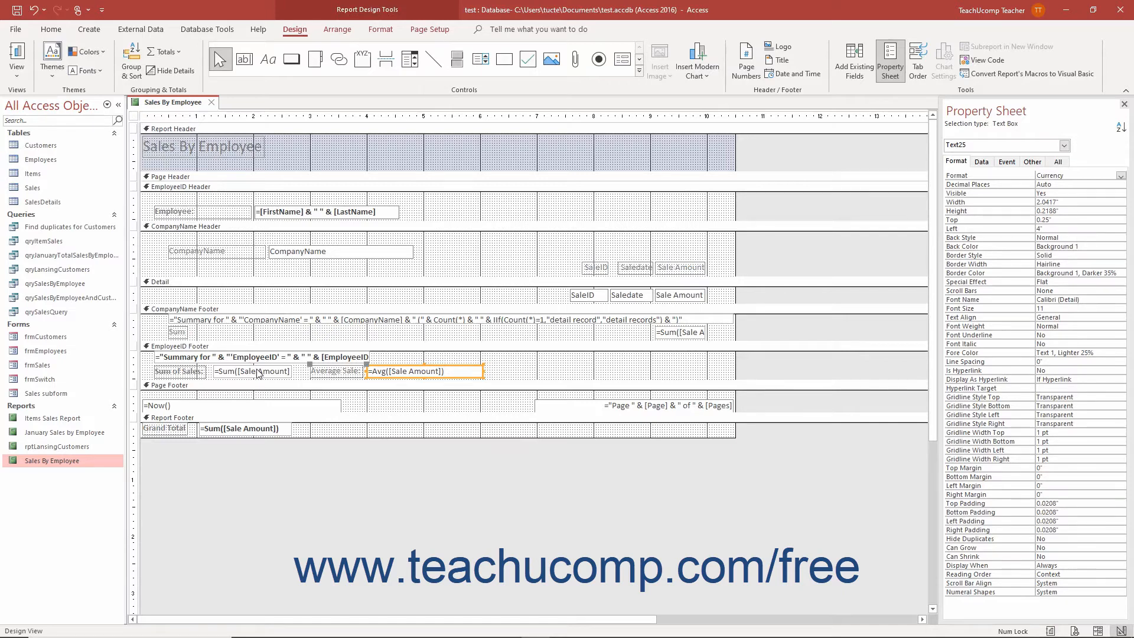
Examine the Sum of Sales and Grand Total text boxes and their footer sections in the property sheet.
left_click(255, 370)
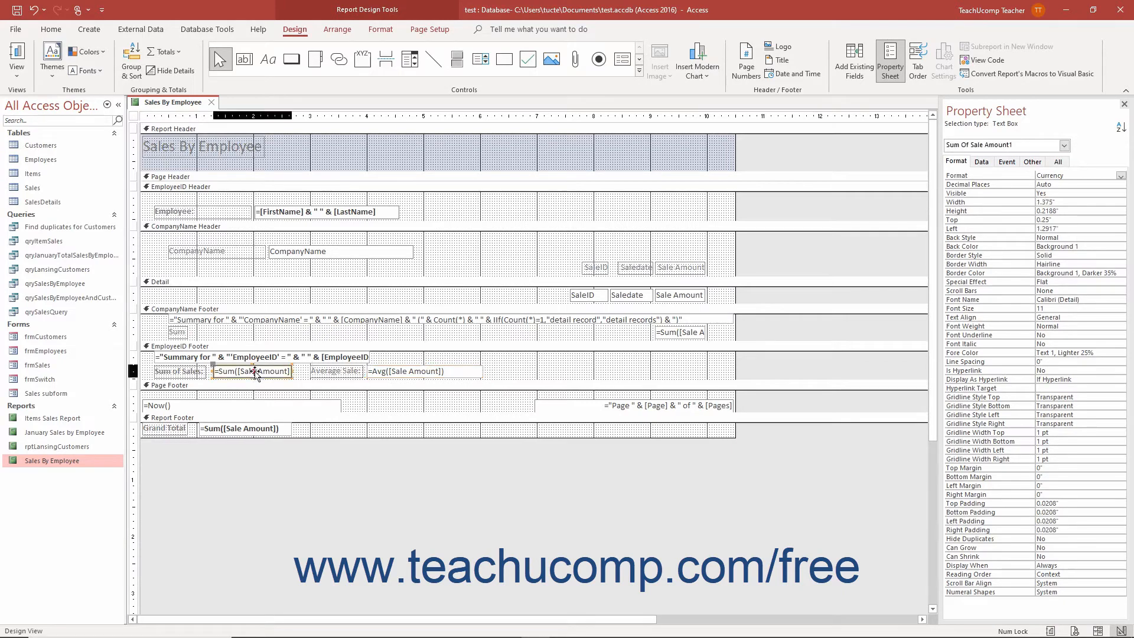
left_click(258, 430)
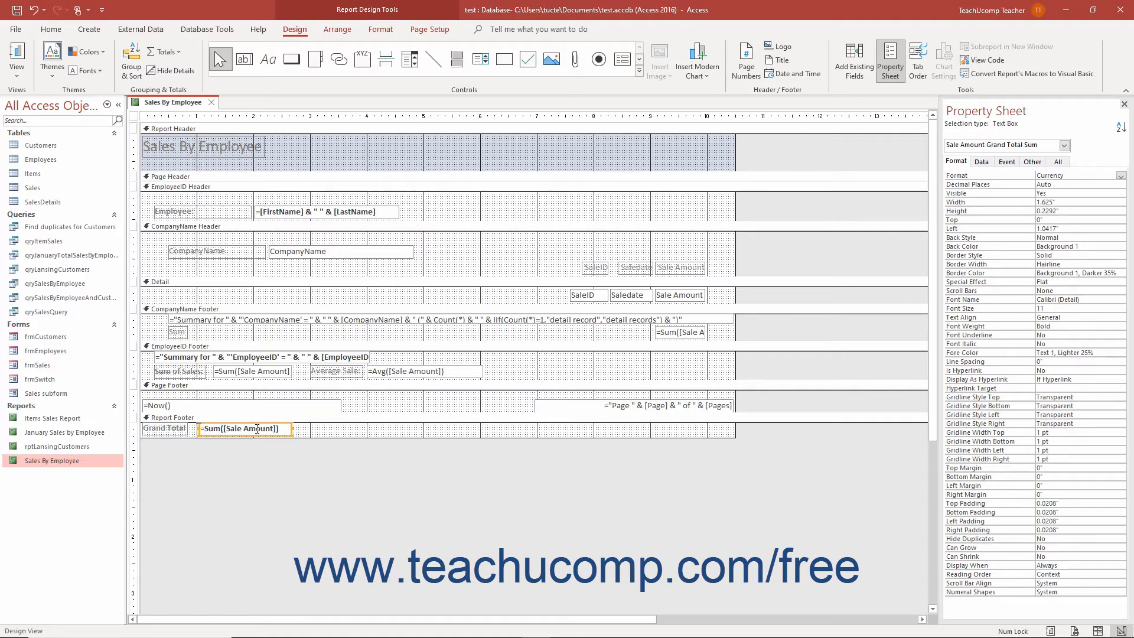
left_click(252, 417)
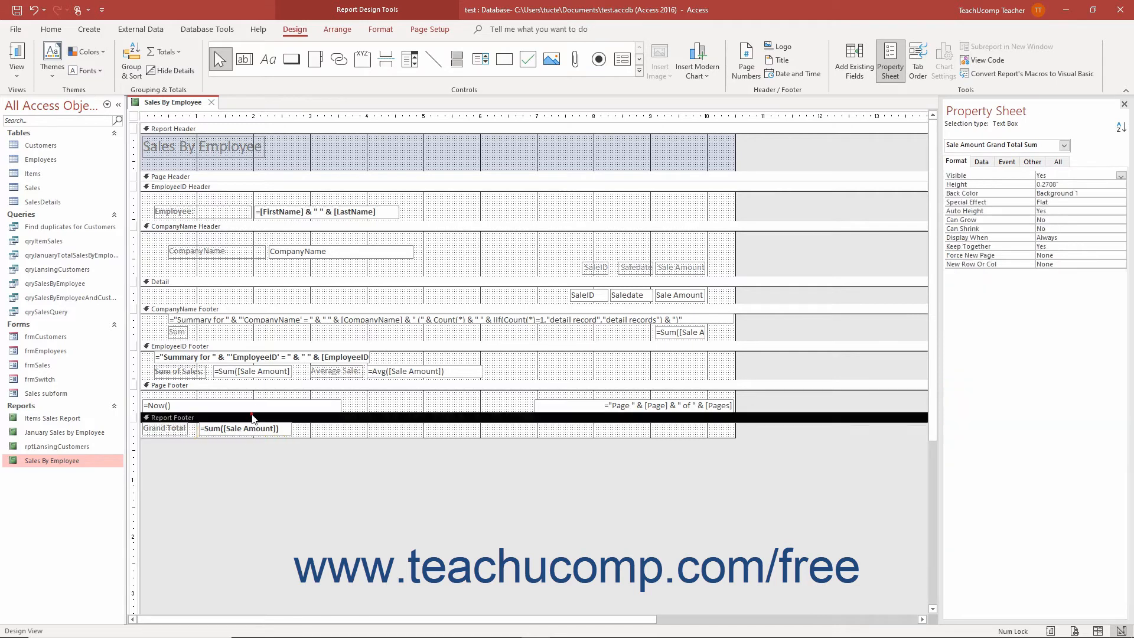
left_click(252, 347)
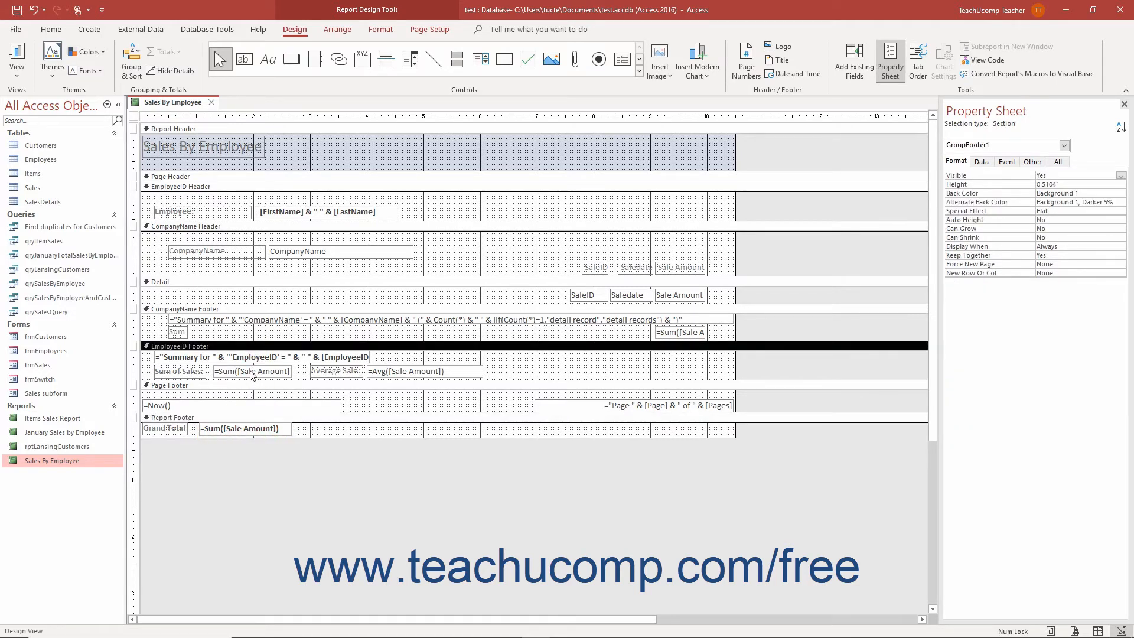
left_click(252, 372)
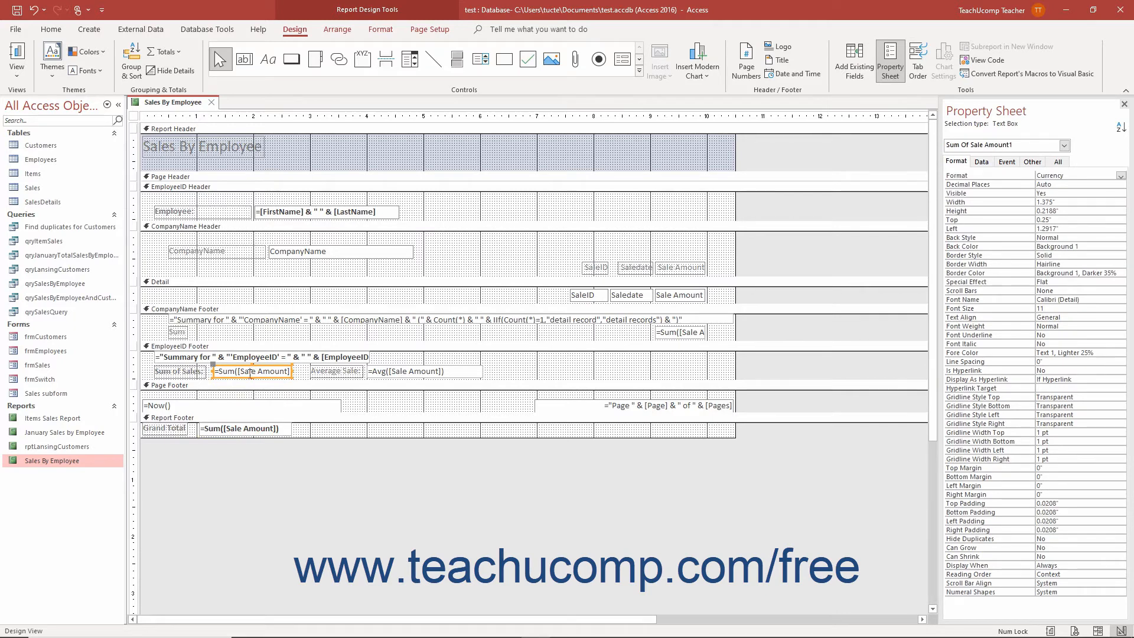
left_click(247, 388)
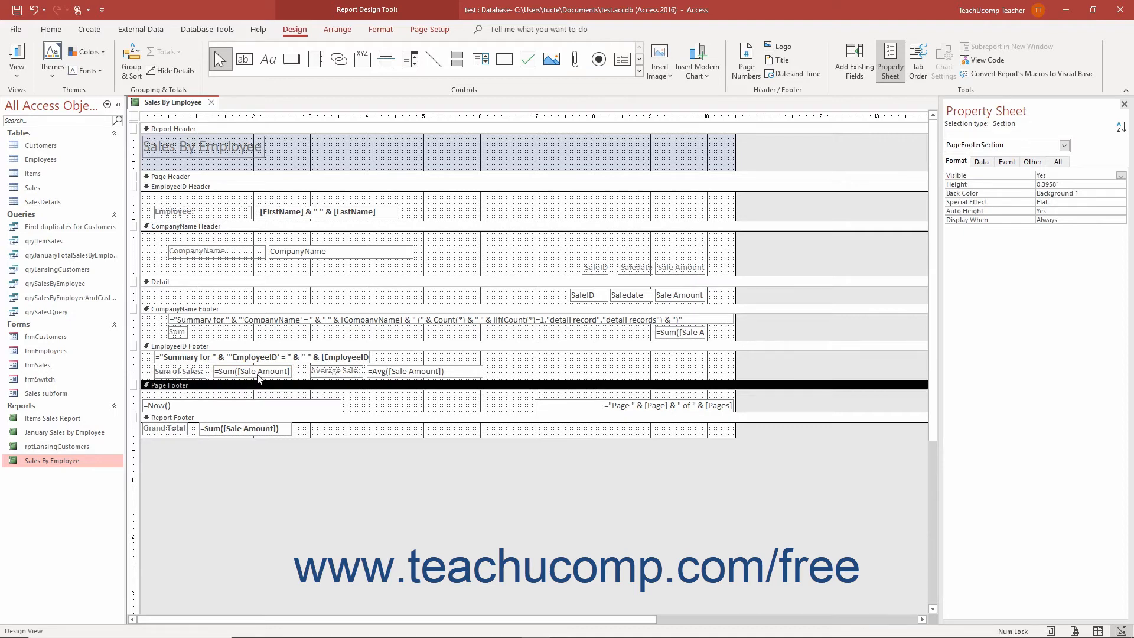
left_click(258, 375)
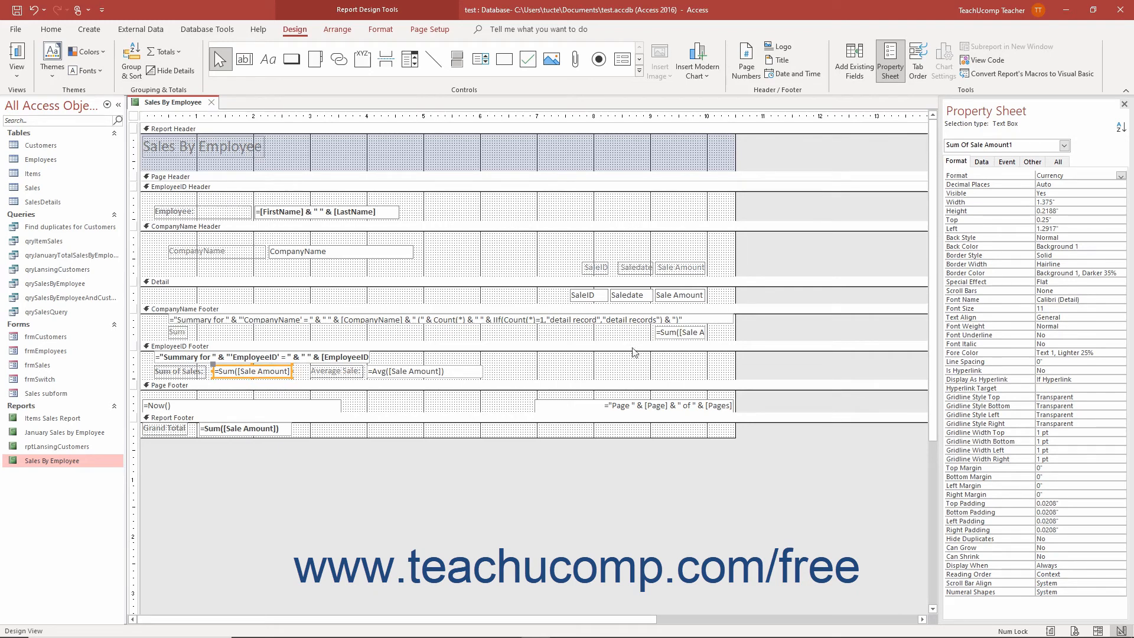
Review the Running Sum choices in the Sum of Sales text box's data properties without changing it.
left_click(982, 162)
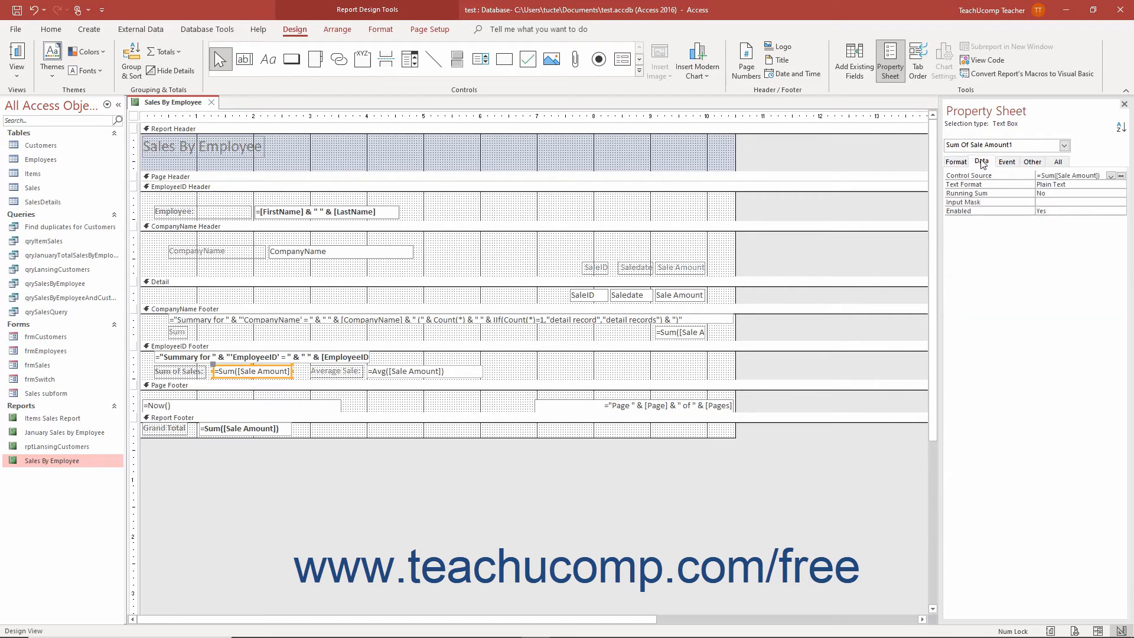
left_click(1064, 191)
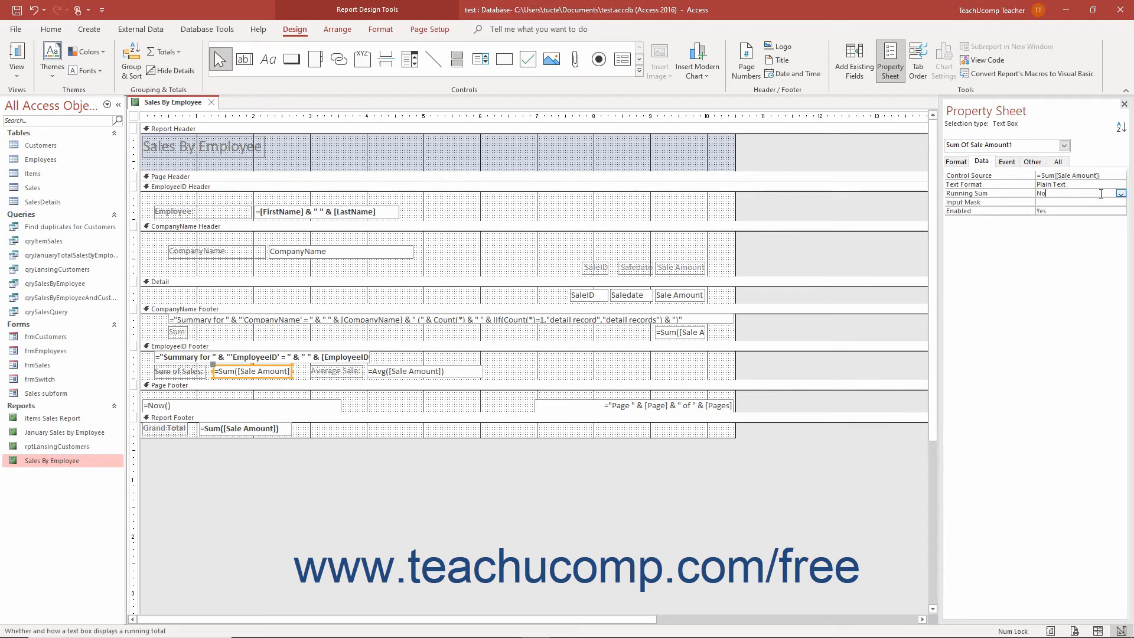
left_click(1120, 193)
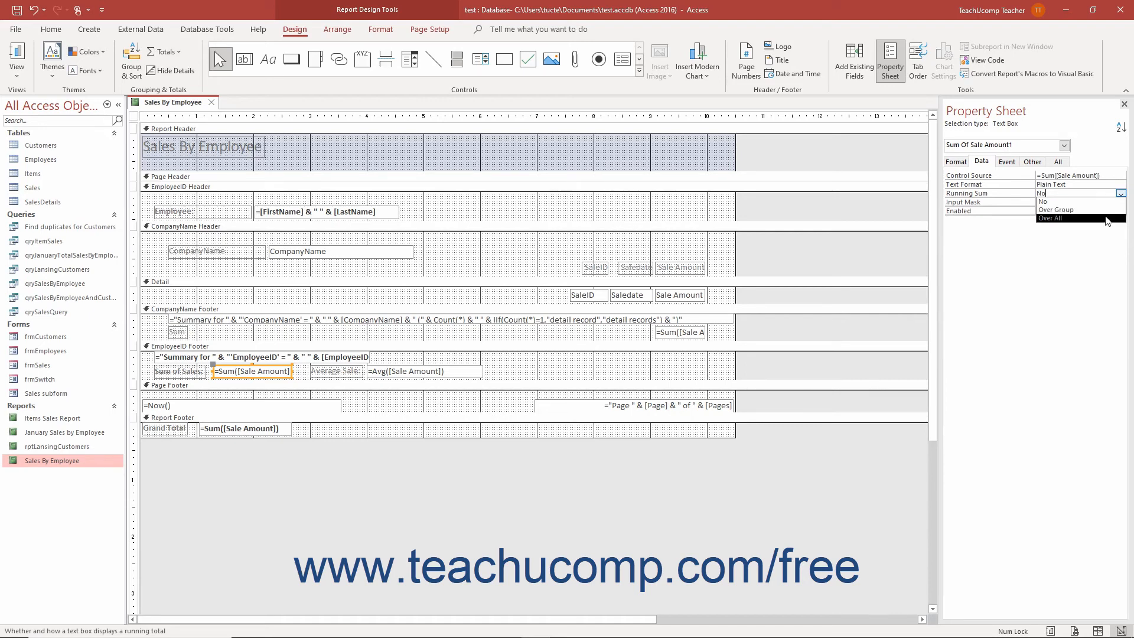
left_click(1118, 195)
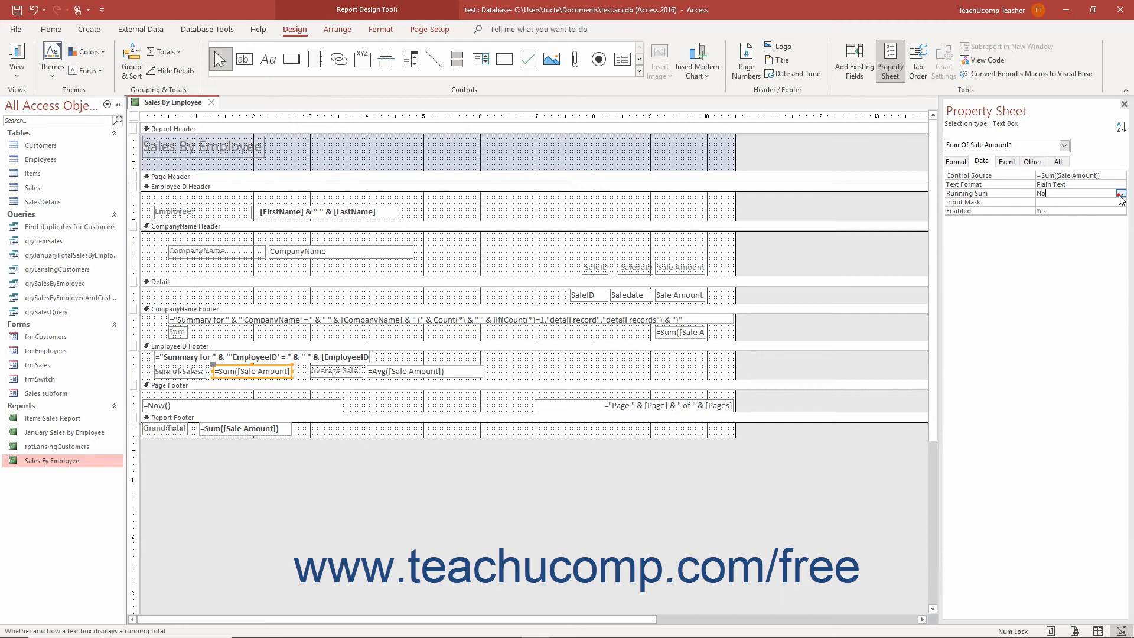
Preview the report in Report View, scrolling down through the employee summaries to the Grand Total, and return to Design View.
left_click(17, 68)
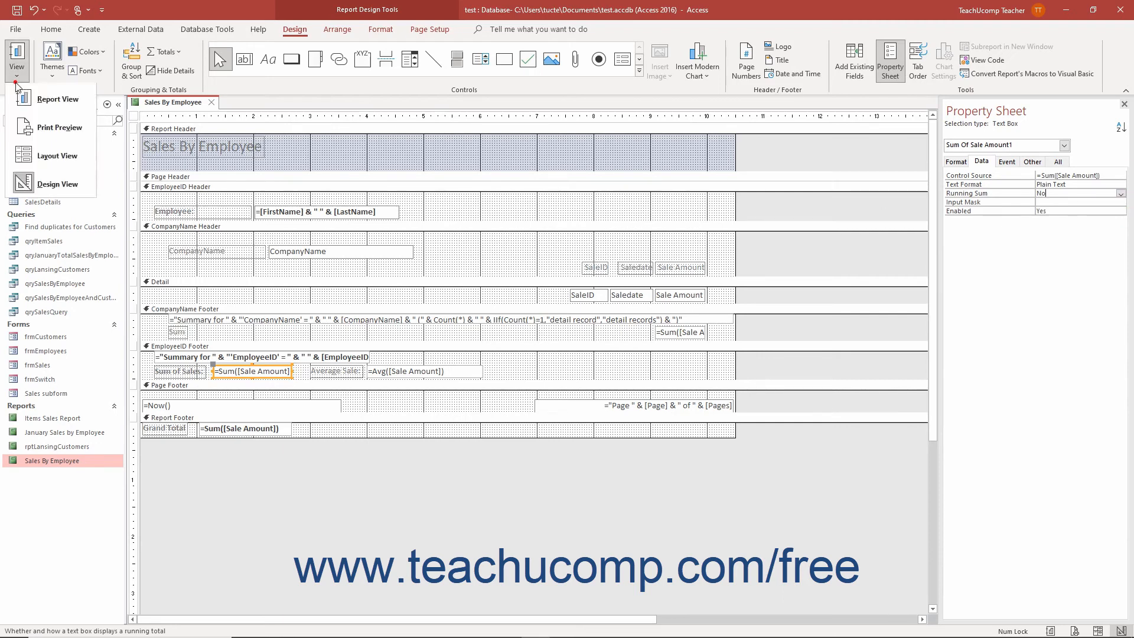
left_click(39, 106)
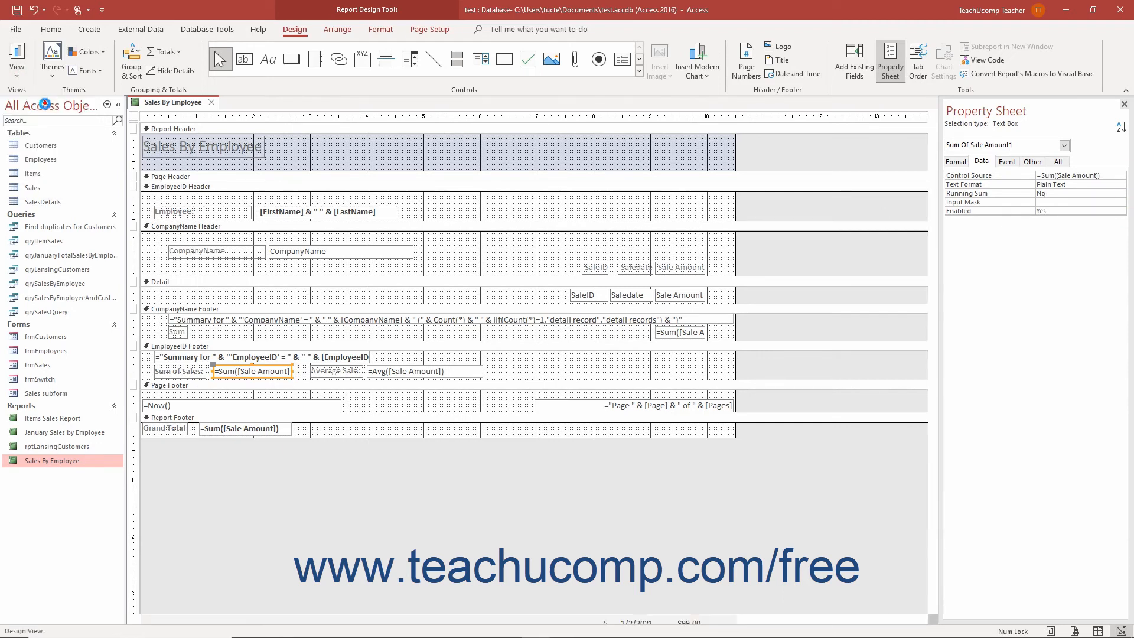
scroll(321, 438, "down", 5)
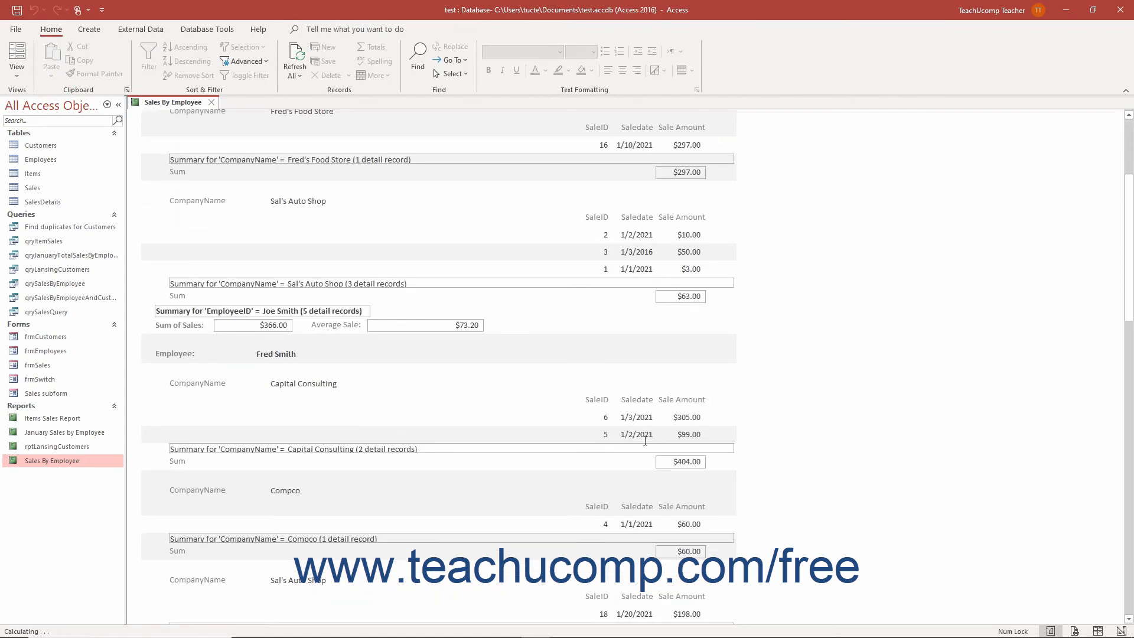
left_click_drag(1129, 290, 1129, 614)
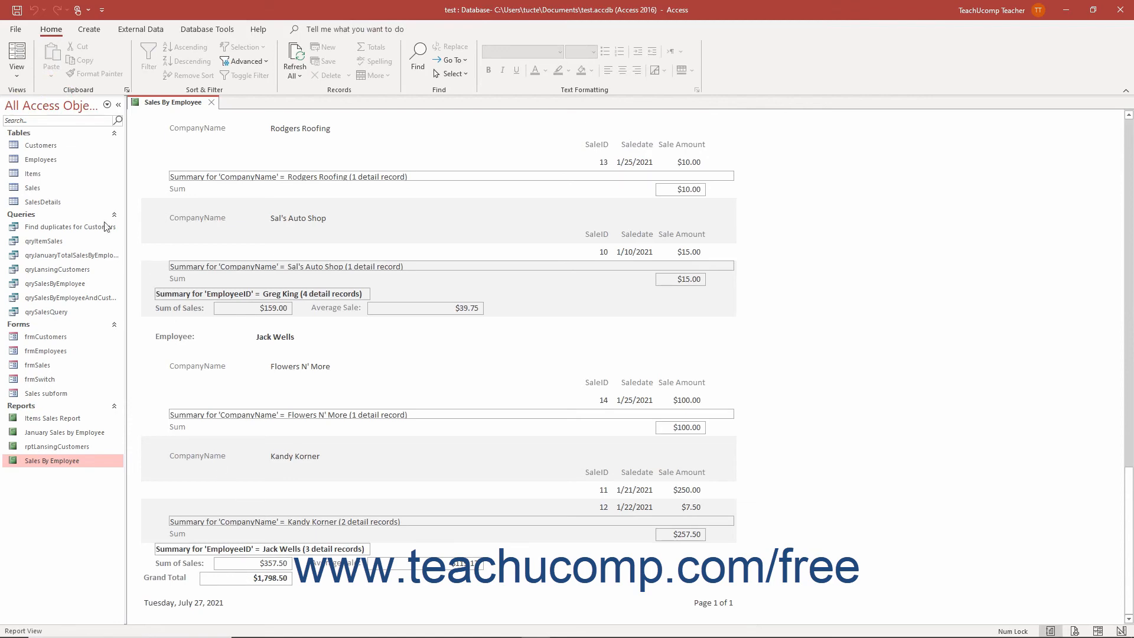
left_click(17, 75)
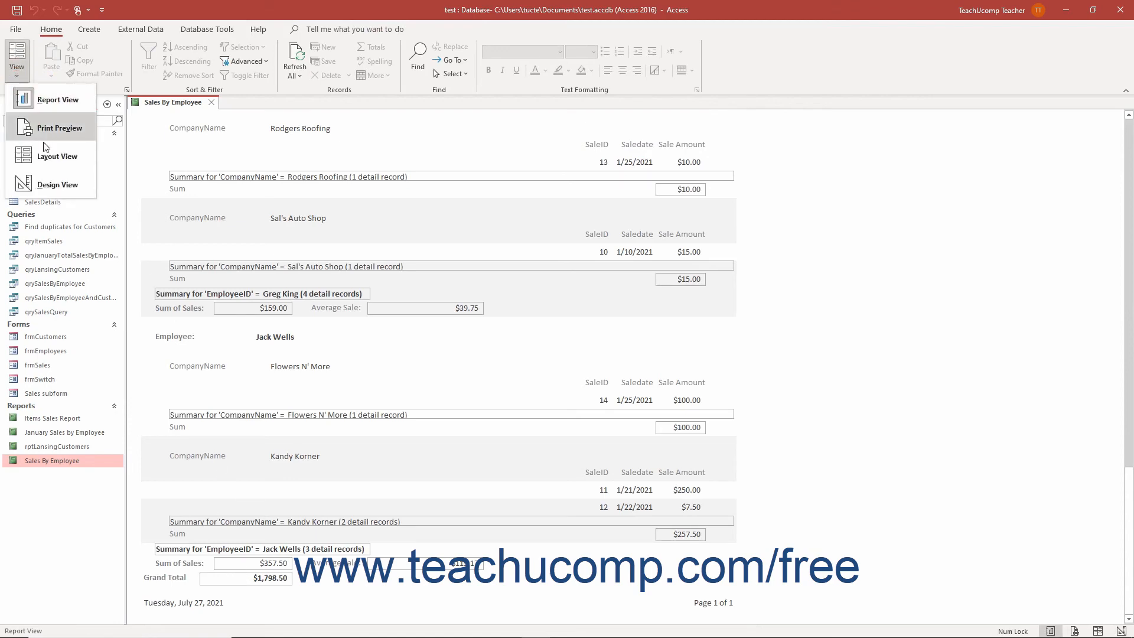
left_click(50, 182)
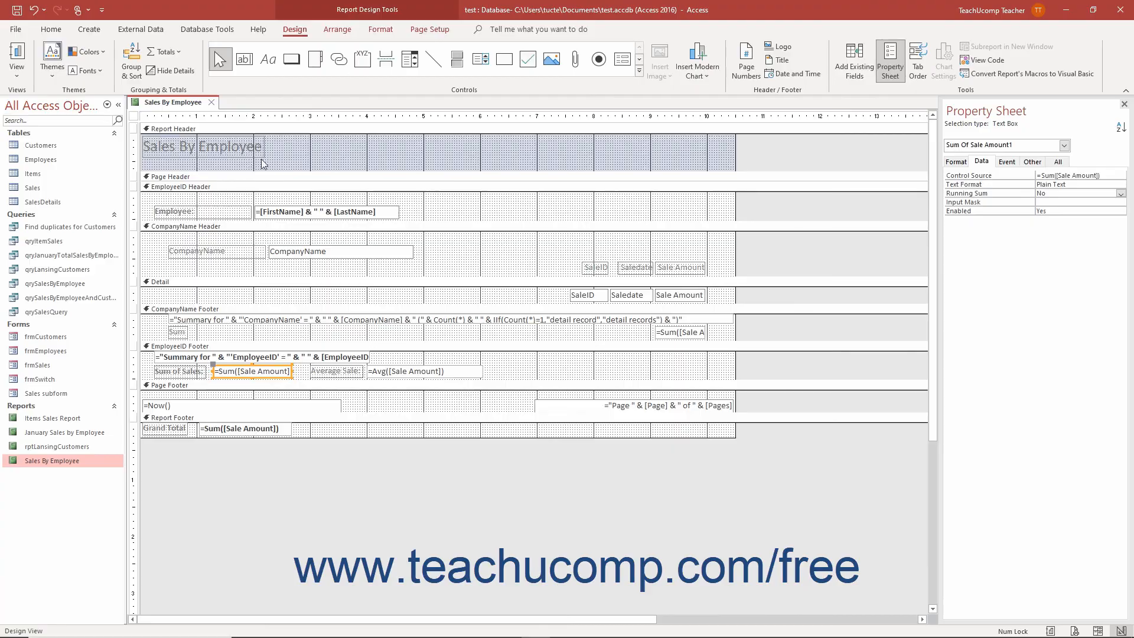